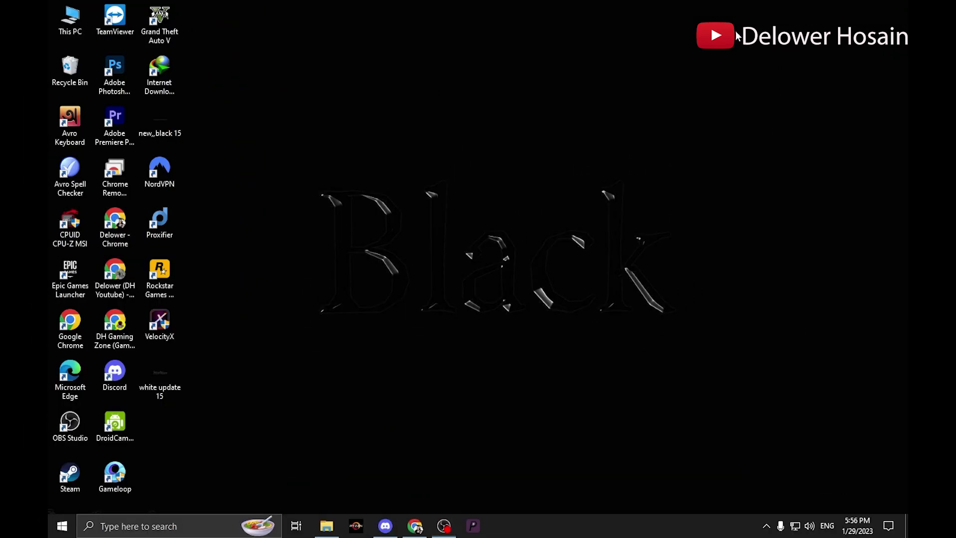
- Refresh the desktop, then select the Win10_1909_EnglishInternational_x64 ISO in E:\Software\Windows 10 ISO file+Rufos
right_click(554, 82)
left_click(612, 123)
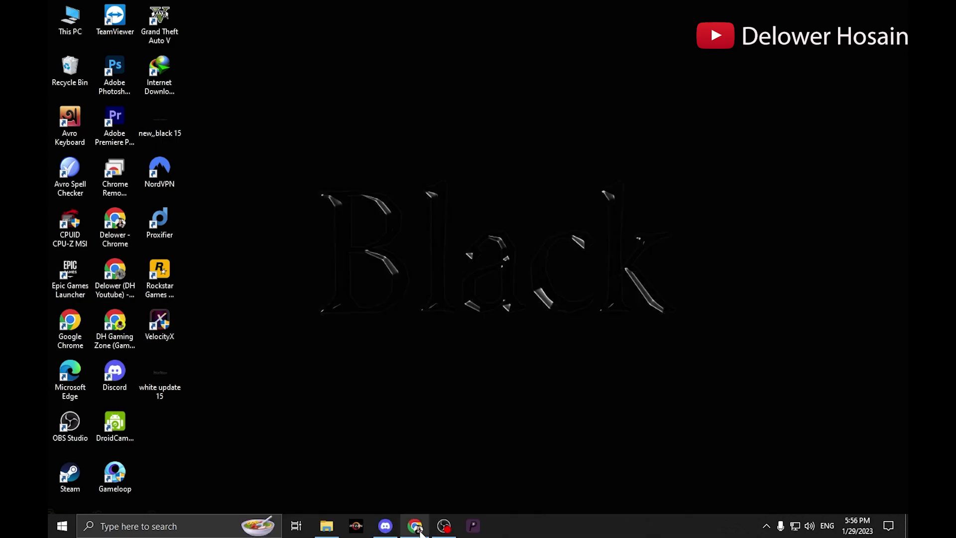
left_click(416, 526)
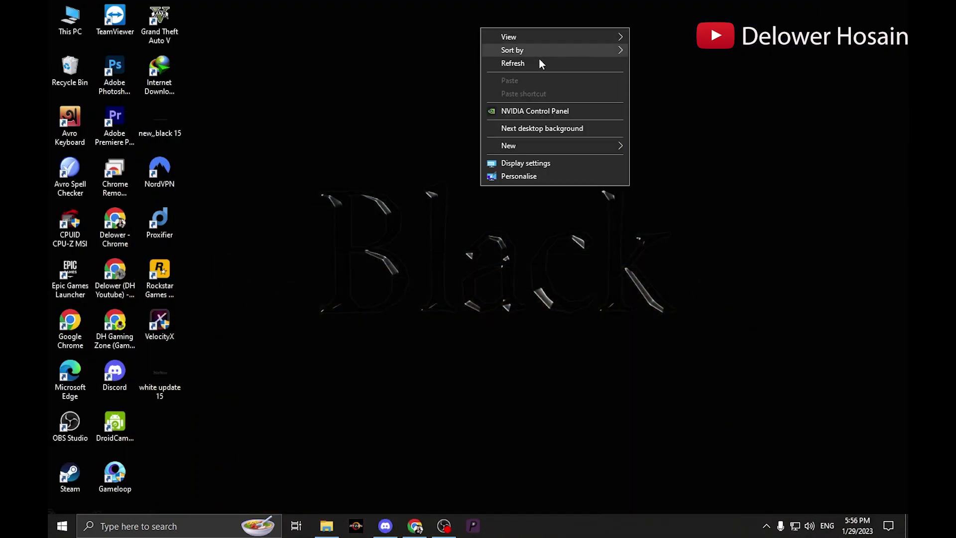
left_click(540, 62)
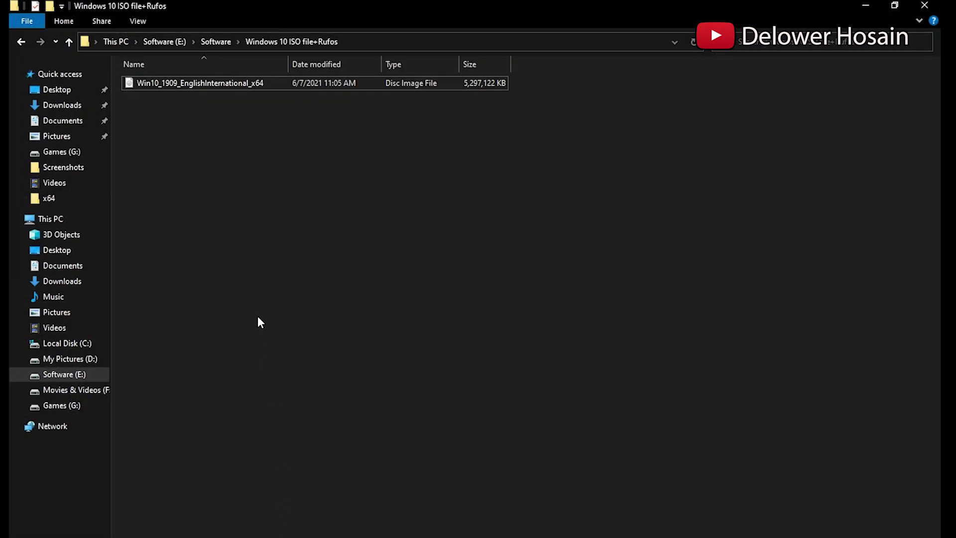
left_click(203, 89)
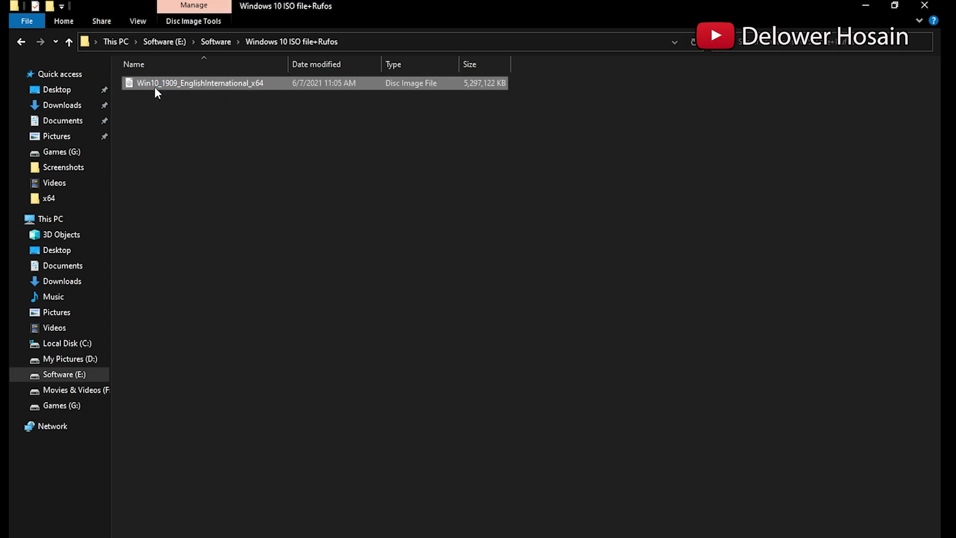
key("super+plus")
key("super+plus")
key("super+plus")
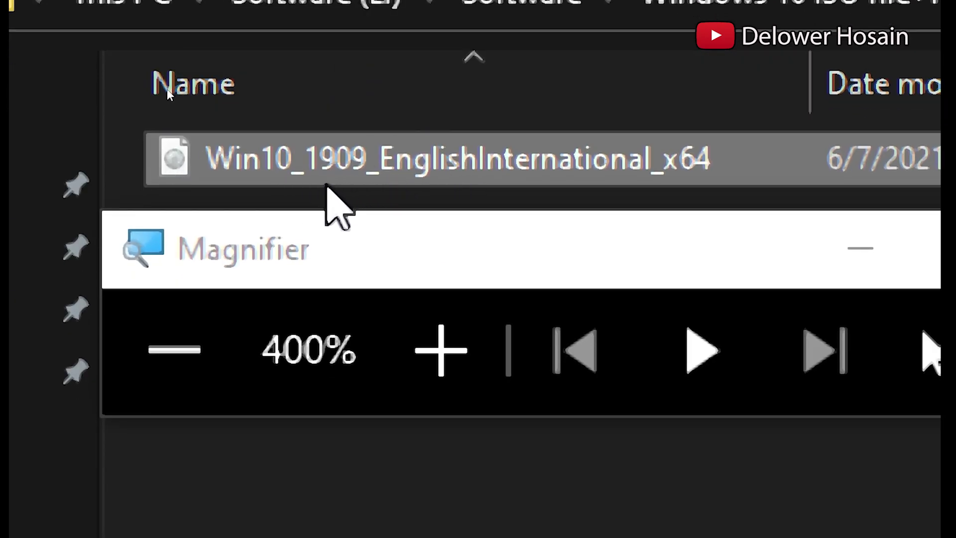
key("super+minus")
key("super+minus")
key("super+minus")
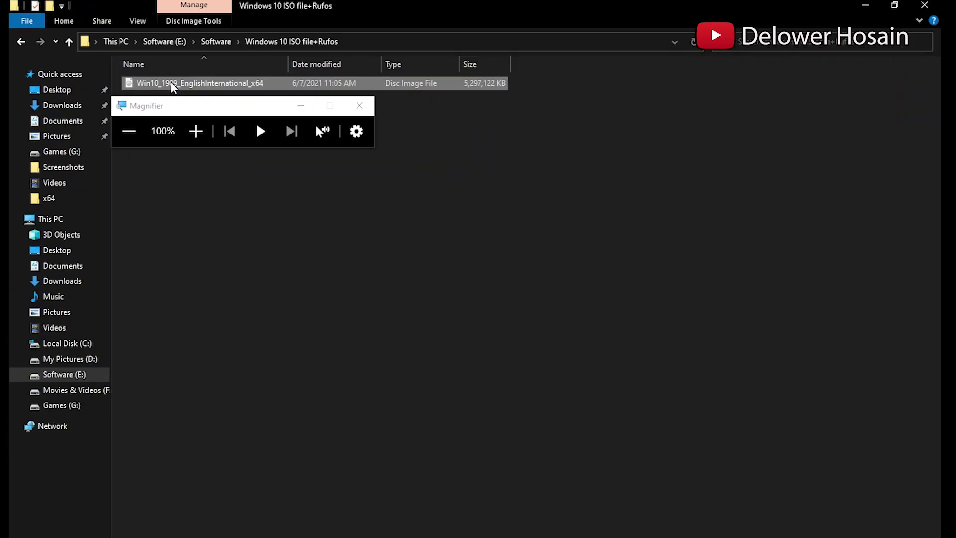
left_click(359, 106)
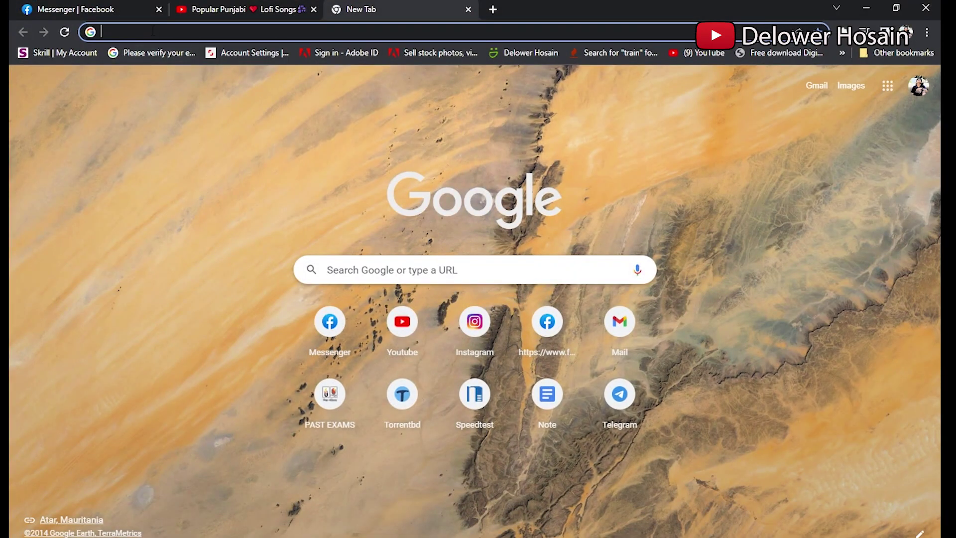
- Search Google for the Windows 10 ISO and open Microsoft's Download Windows 10 page
type("windows 10 official iso file download")
left_click(202, 52)
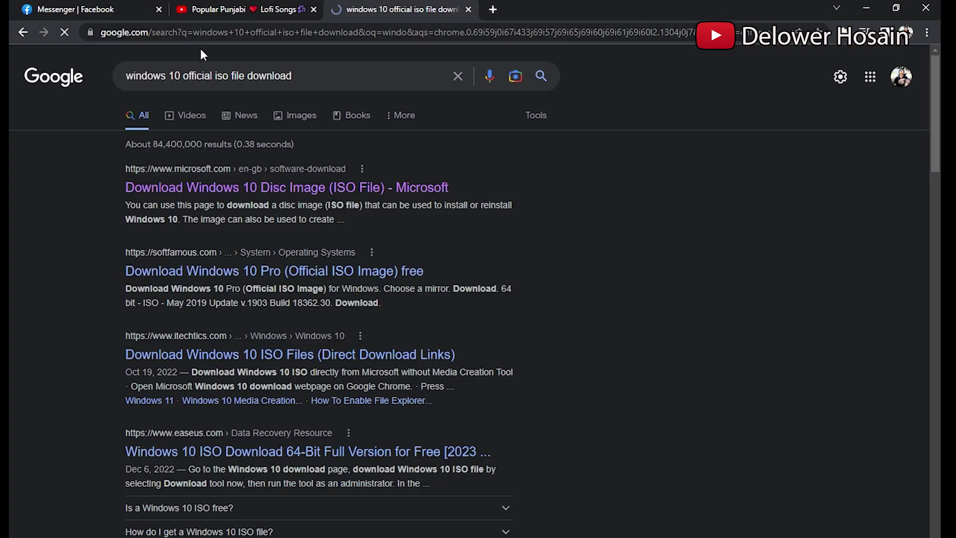
right_click(204, 191)
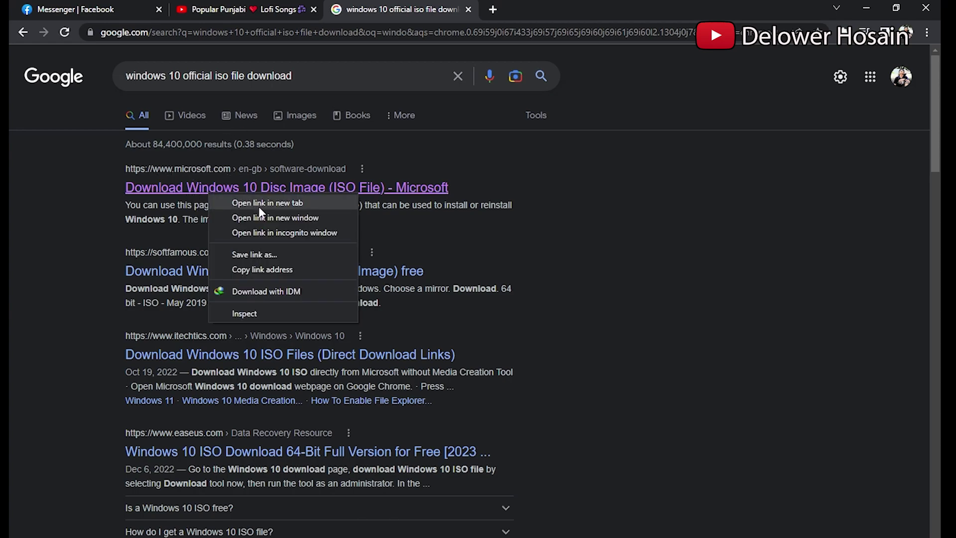
left_click(278, 202)
left_click_drag(110, 10, 577, 8)
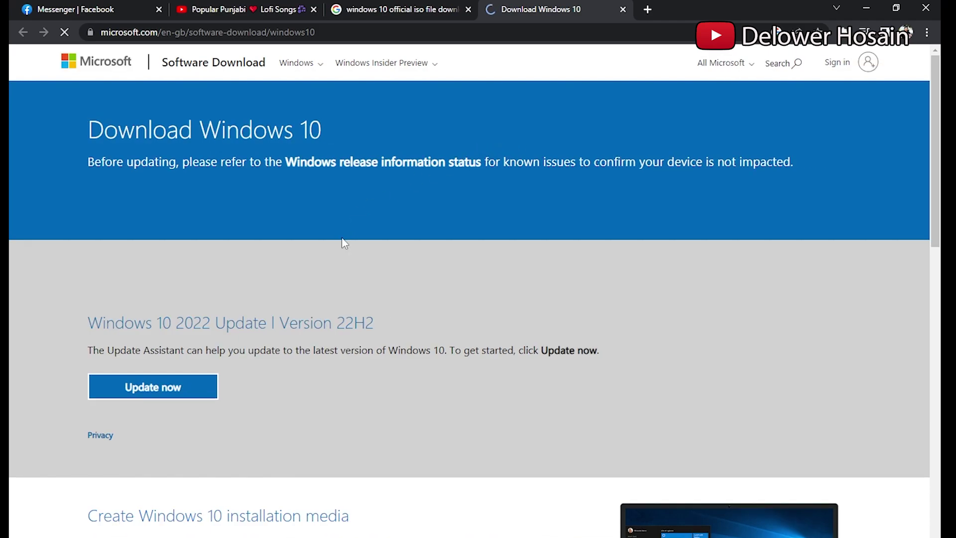
- Scroll down to the Create Windows 10 installation media section
scroll(301, 337, "down", 2)
scroll(222, 386, "down", 2)
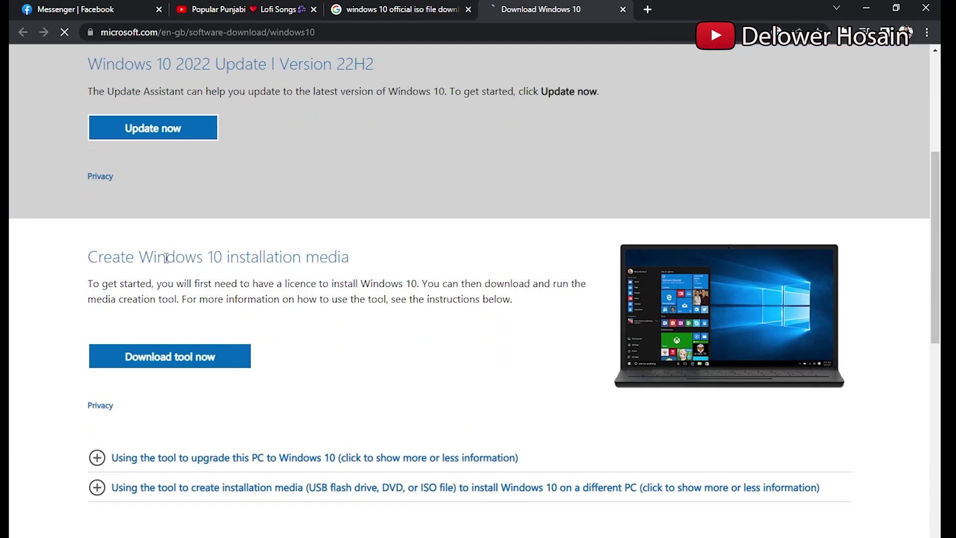
left_click_drag(166, 257, 357, 267)
left_click_drag(88, 256, 398, 262)
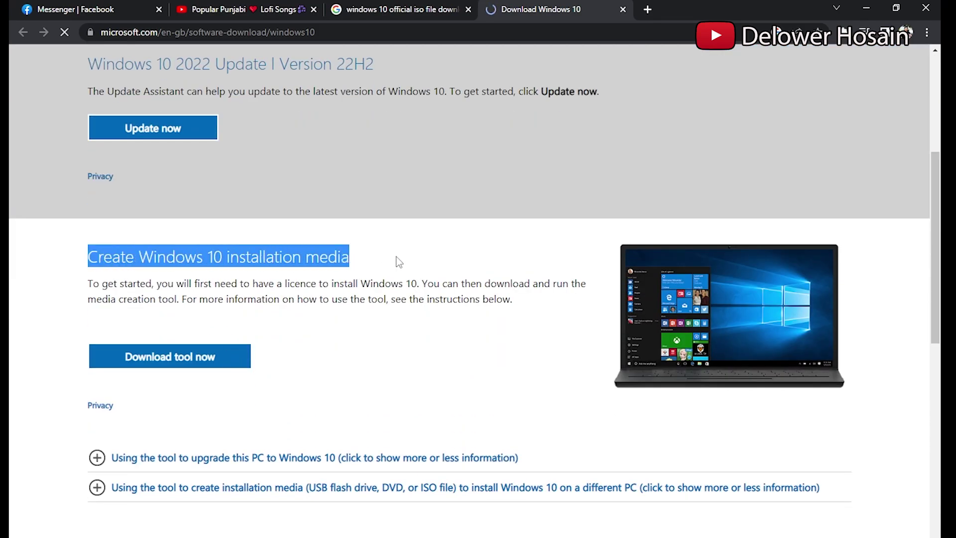
left_click(398, 261)
- Download MediaCreationTool22H2_2.exe past the duplicate warning, then launch it
left_click(165, 359)
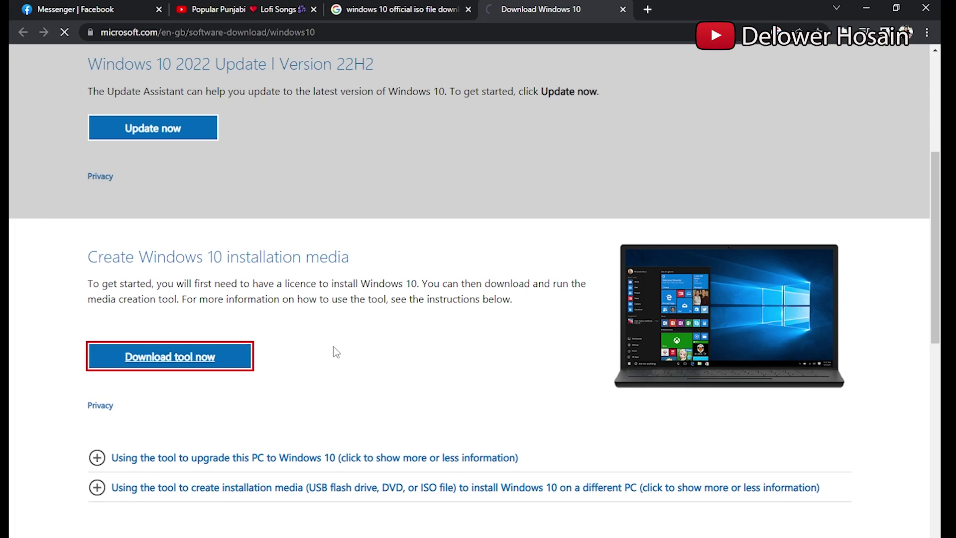
left_click(348, 267)
left_click(441, 329)
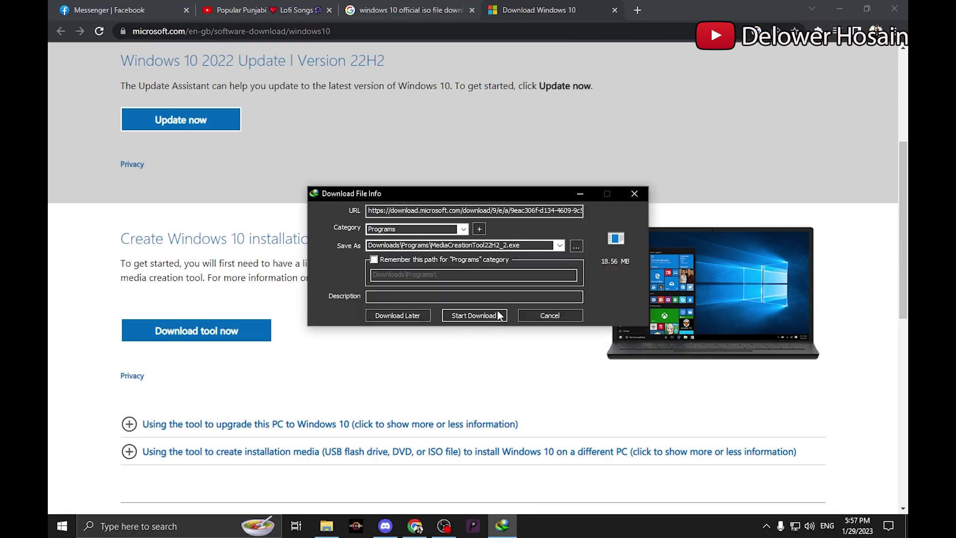
left_click(471, 338)
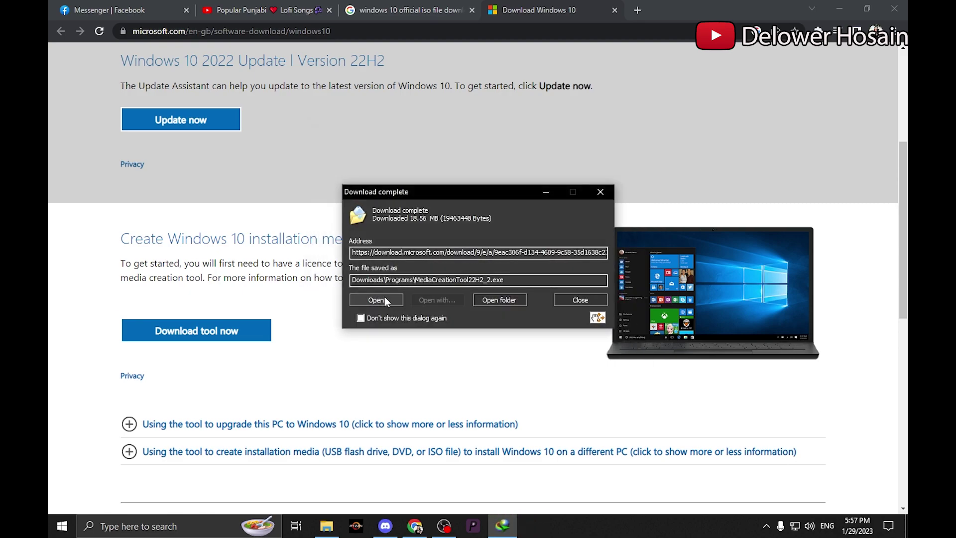
left_click(385, 299)
- Refresh the desktop and accept the Windows 10 licence terms
right_click(576, 149)
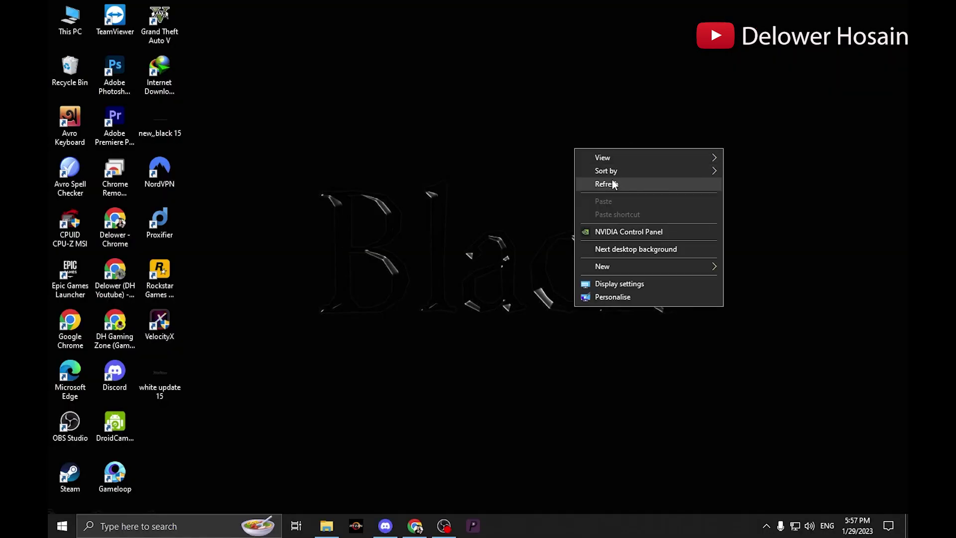
left_click(614, 185)
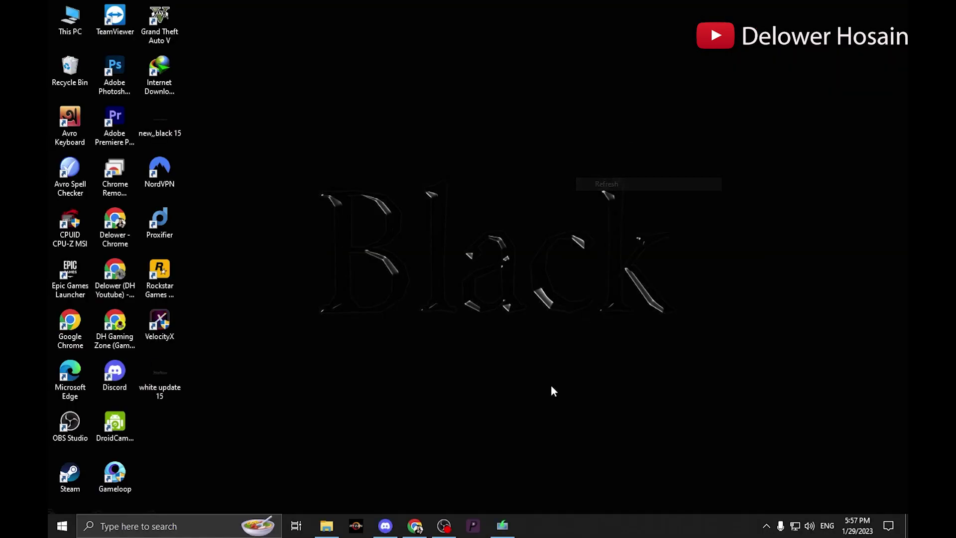
scroll(509, 359, "down", 5)
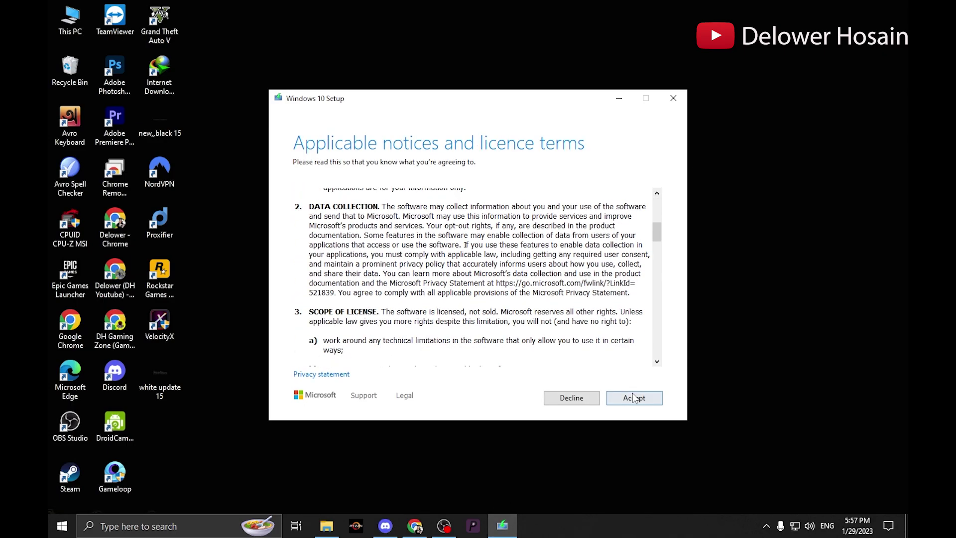
left_click(638, 400)
- Briefly check Task Manager, then choose creating installation media for another PC
key("ctrl+shift+Escape")
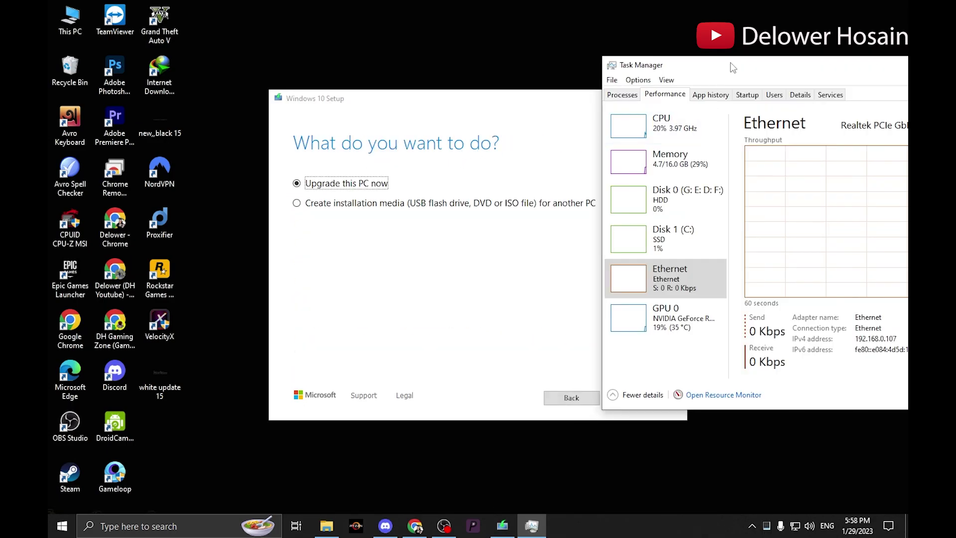
left_click_drag(722, 64, 539, 86)
left_click(799, 87)
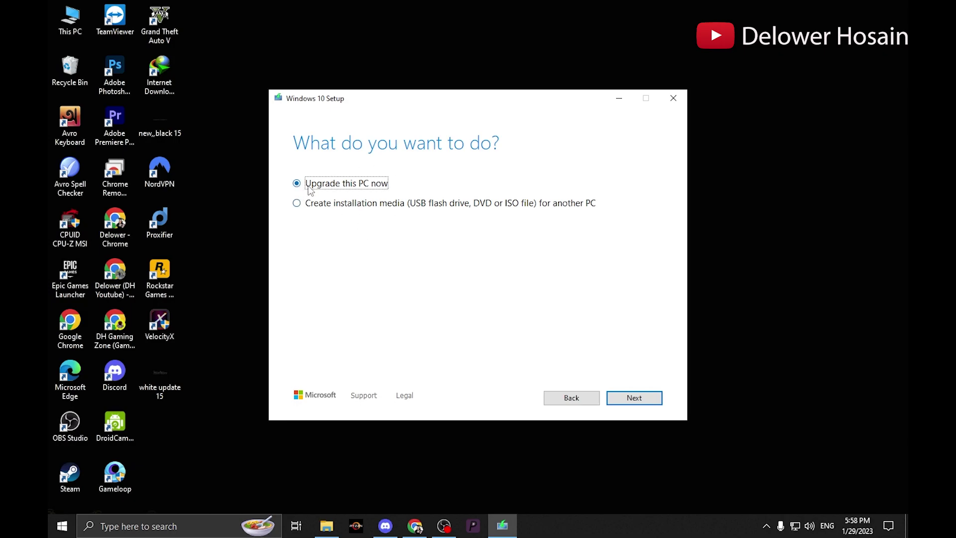
left_click(338, 207)
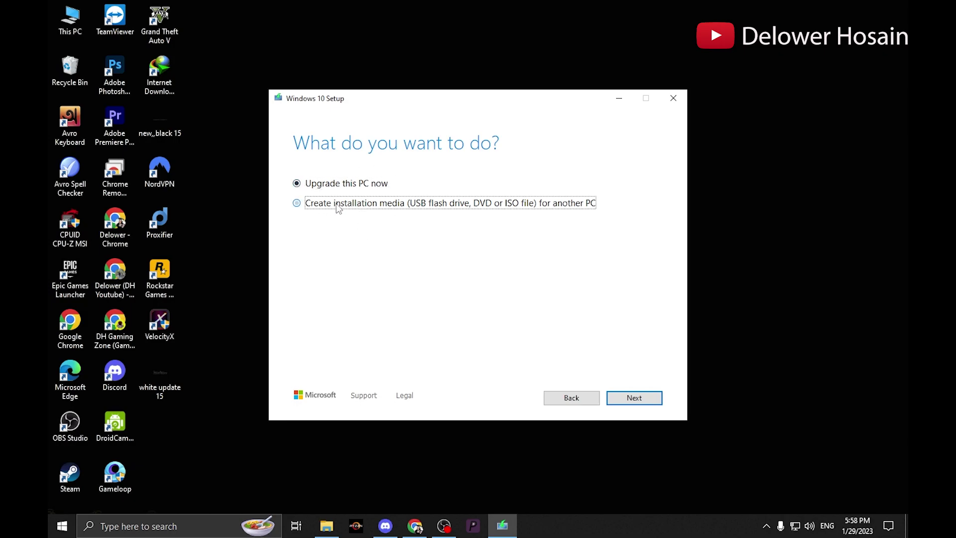
left_click(641, 403)
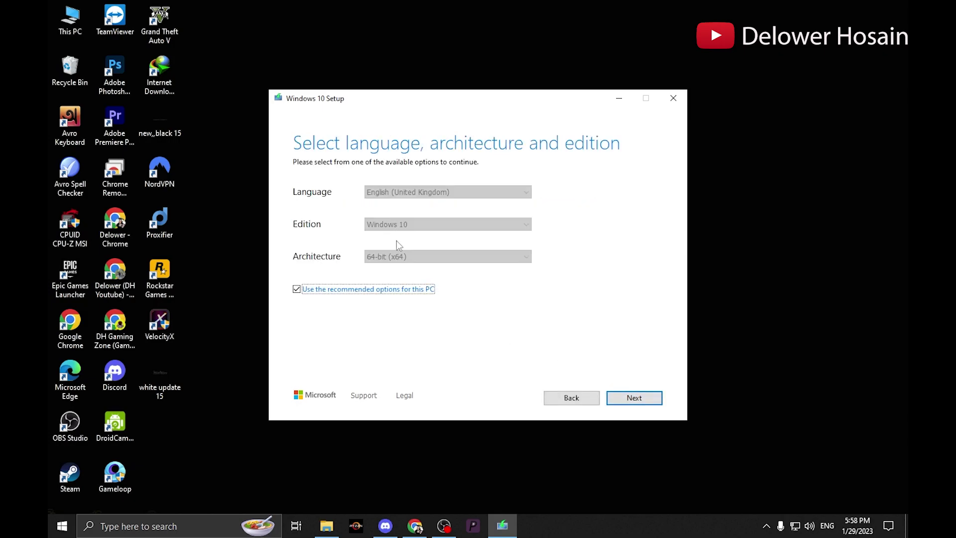
- Turn off recommended options and choose English (United States), 64-bit (x64)
left_click(297, 289)
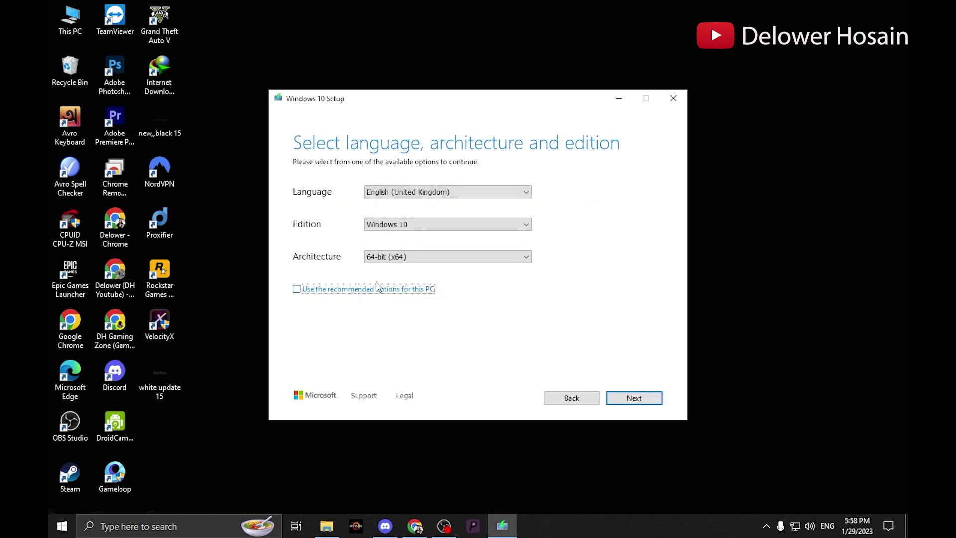
left_click(296, 289)
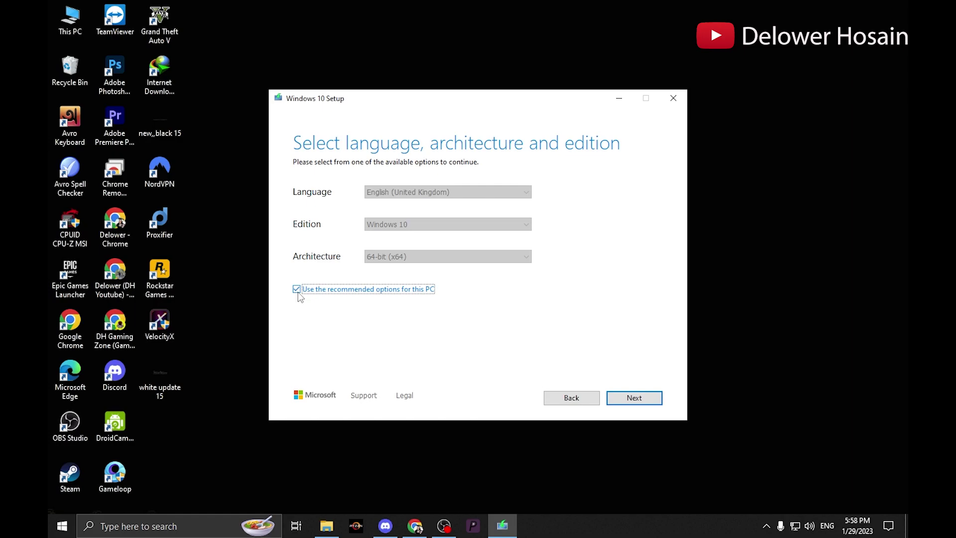
left_click(297, 289)
left_click(427, 227)
left_click(427, 226)
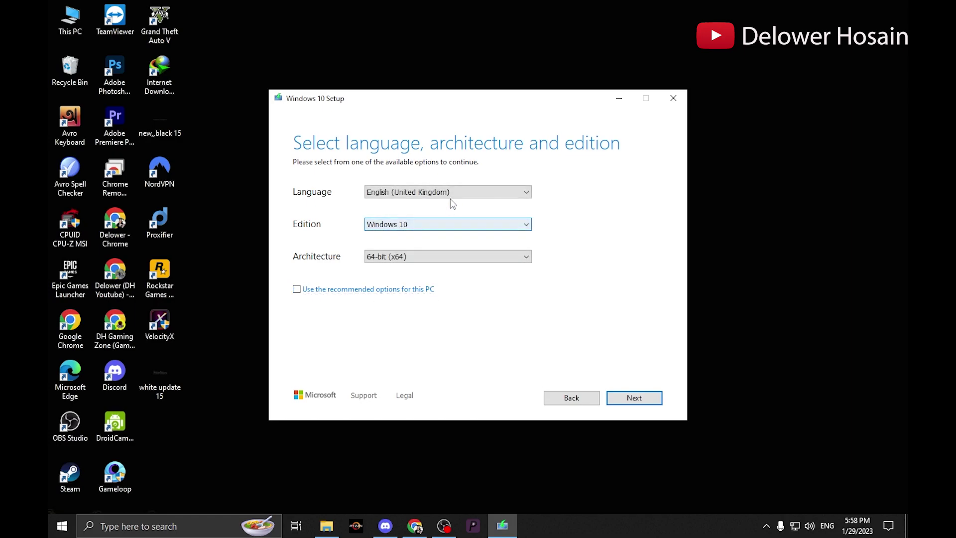
left_click(451, 194)
left_click(425, 213)
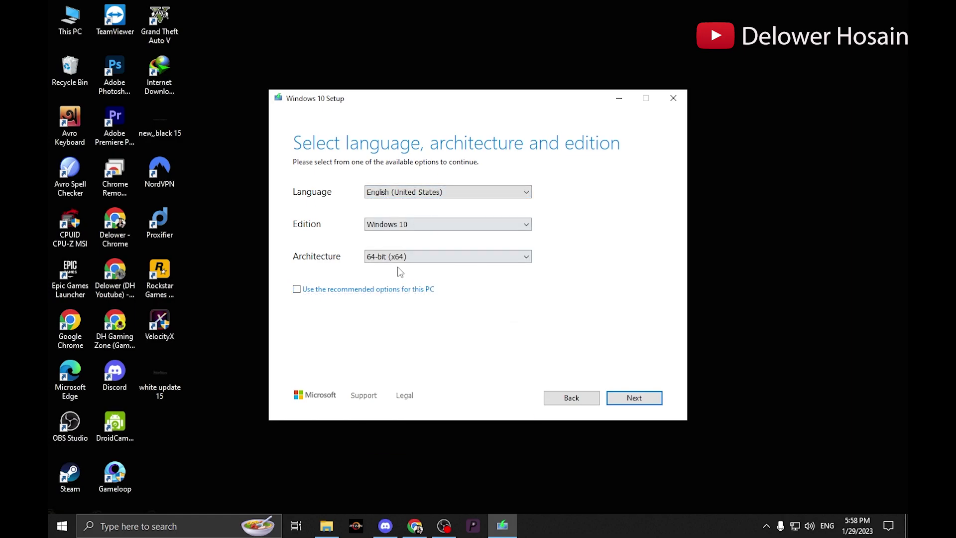
left_click(415, 258)
left_click(472, 262)
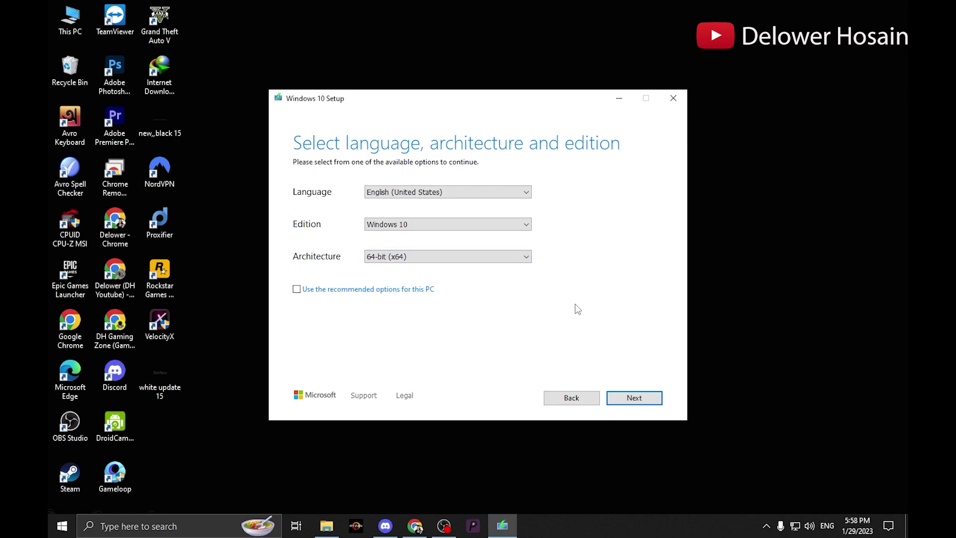
left_click(634, 399)
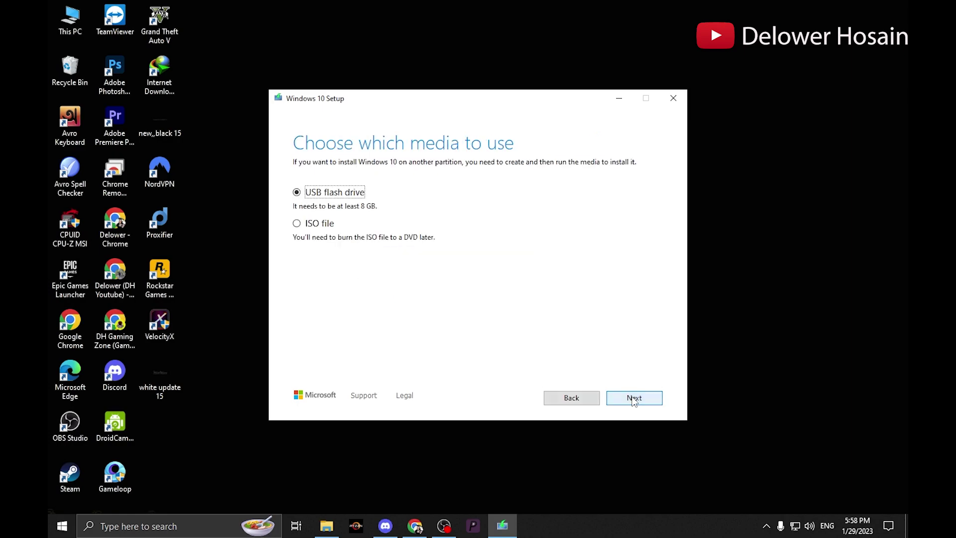
- Choose ISO file as the media and save it to the Desktop
left_click(308, 224)
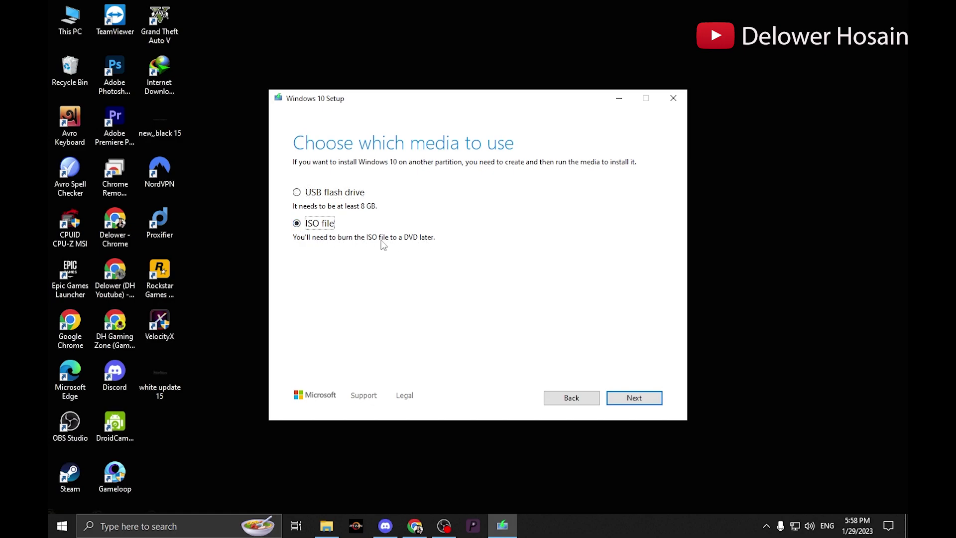
left_click(635, 397)
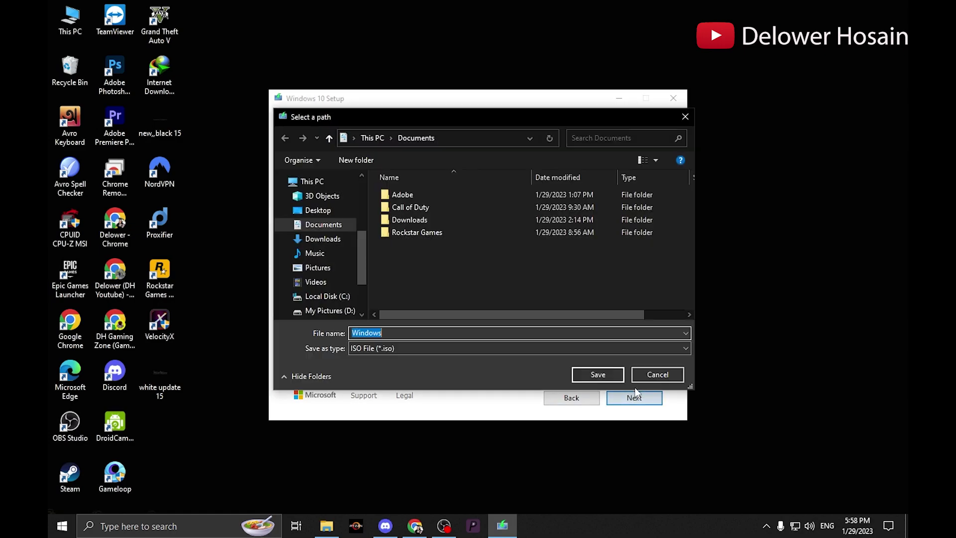
left_click(318, 210)
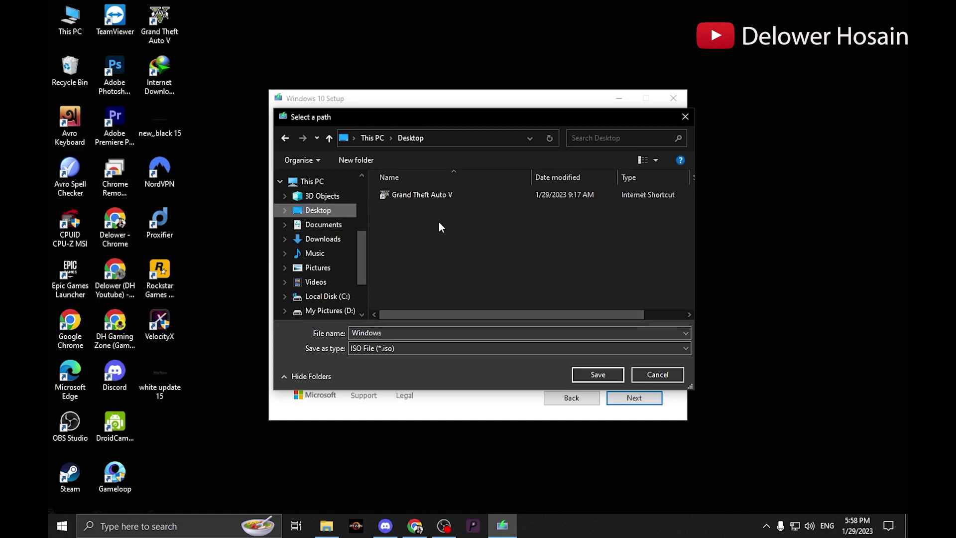
left_click(599, 375)
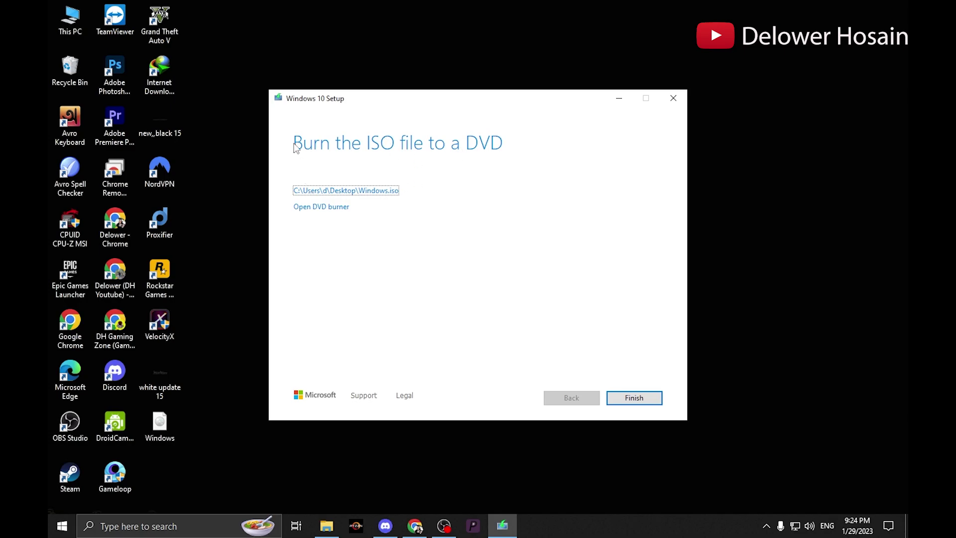
- Check the new Windows ISO's properties on the desktop and finish the setup
left_click(158, 429)
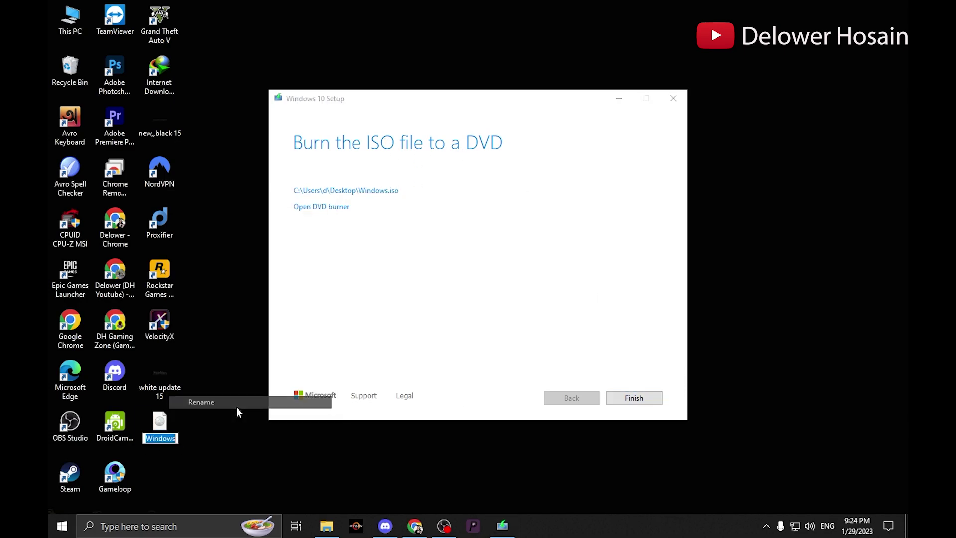
right_click(160, 426)
left_click(195, 417)
key("Escape")
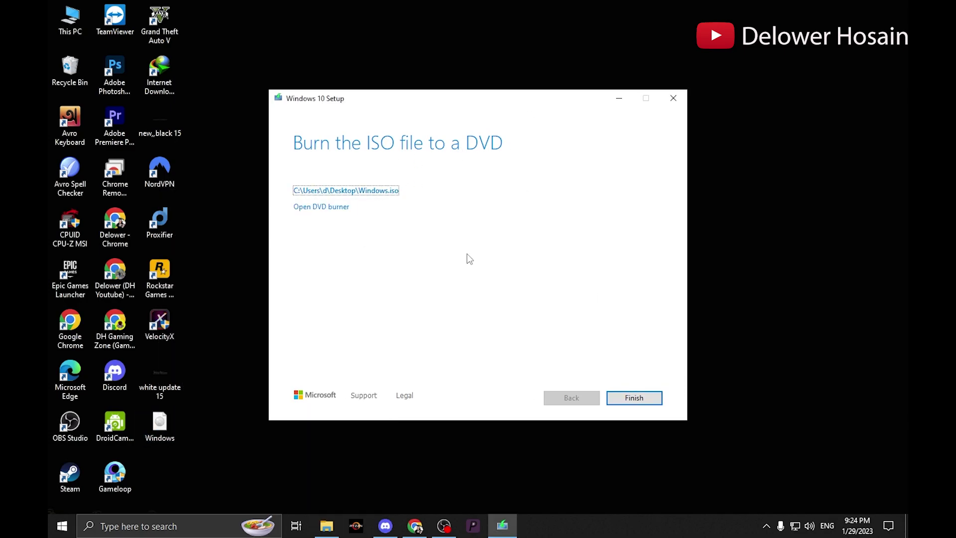
left_click(634, 397)
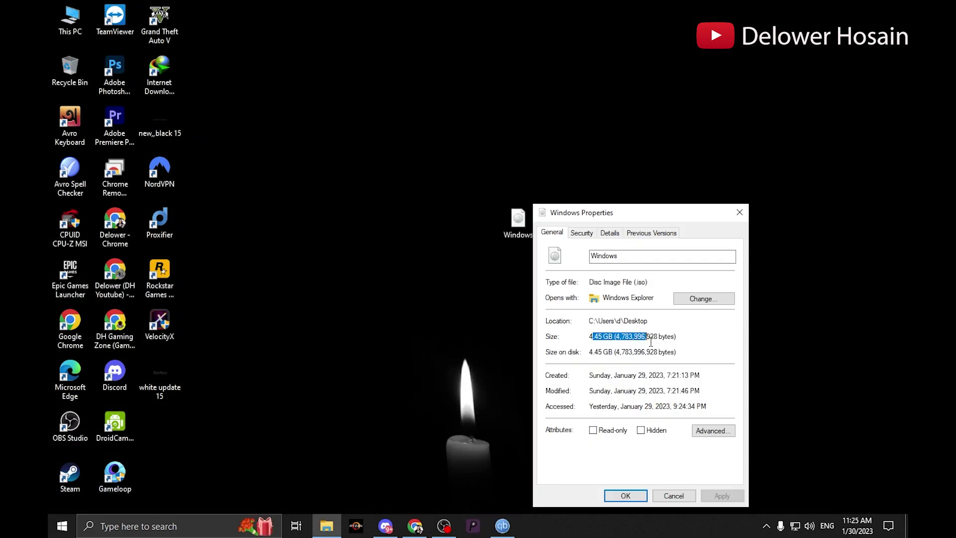
- Search 'rufuss down' in a new tab, open rufus.ie and download Rufus 3.21
left_click(743, 218)
left_click(415, 526)
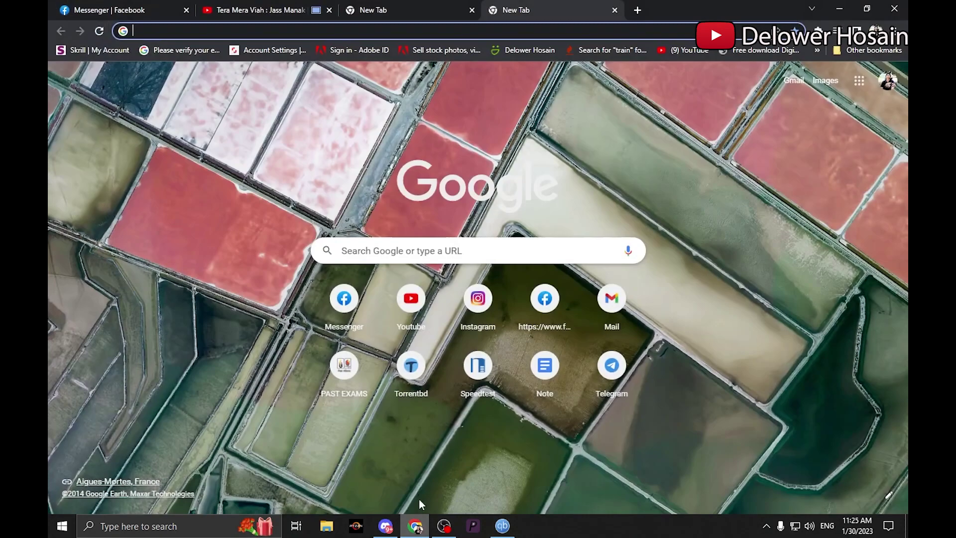
left_click(621, 10)
type("rufus")
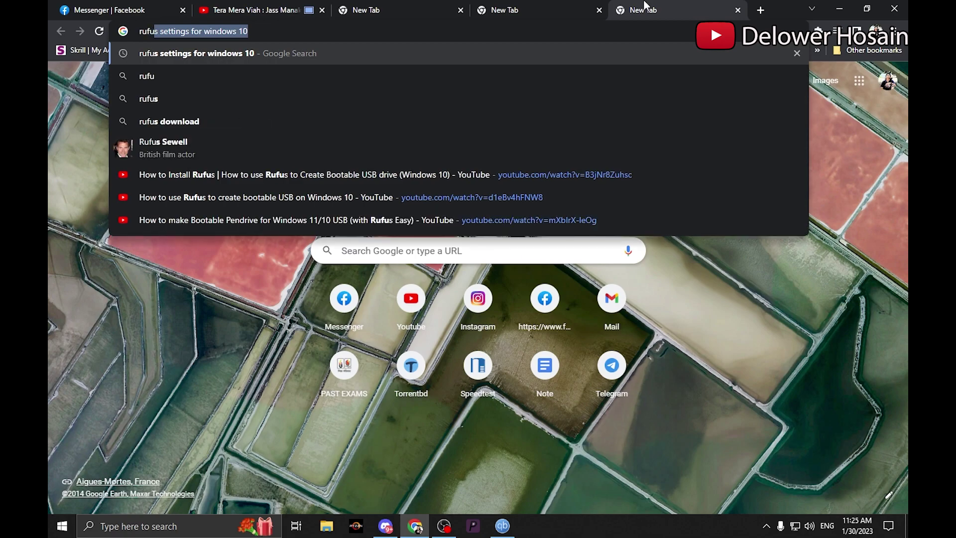
type("s down")
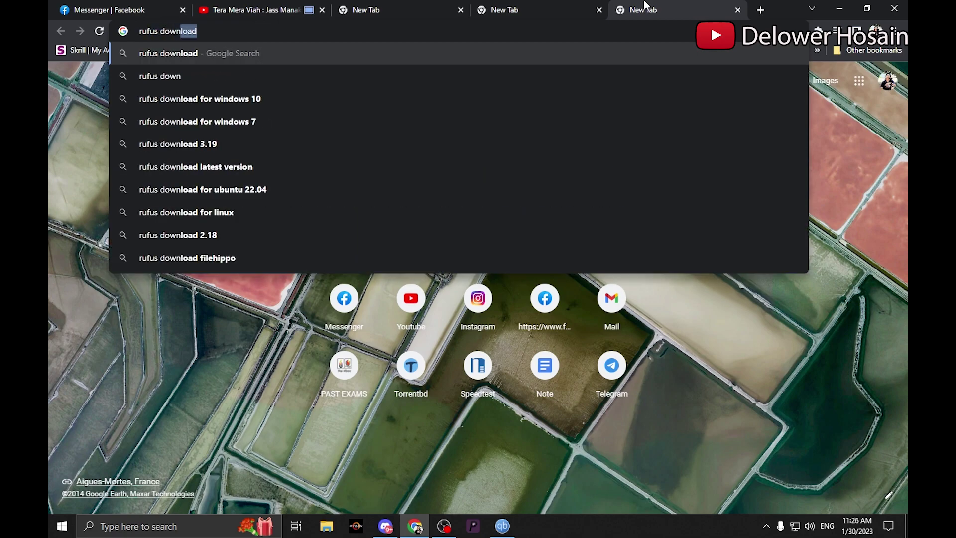
key("Return")
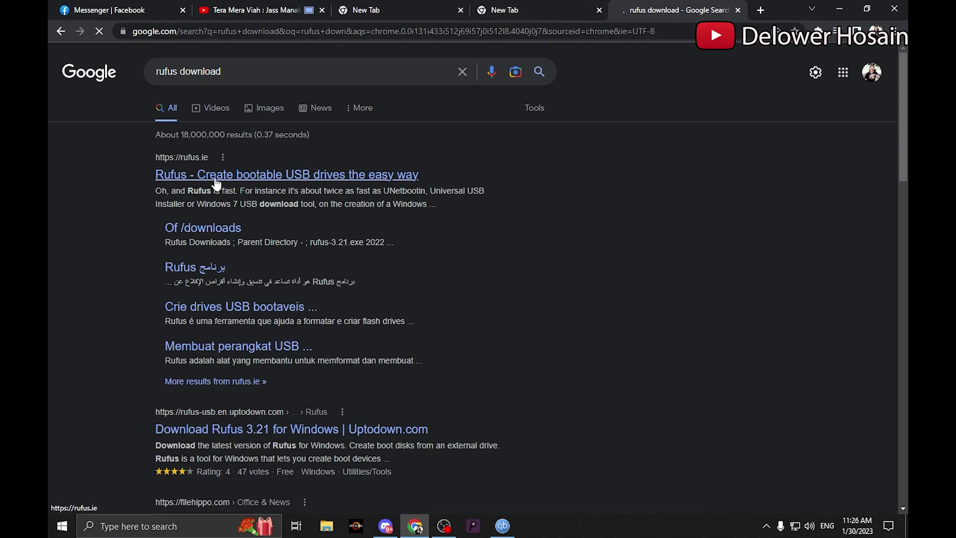
left_click(200, 177)
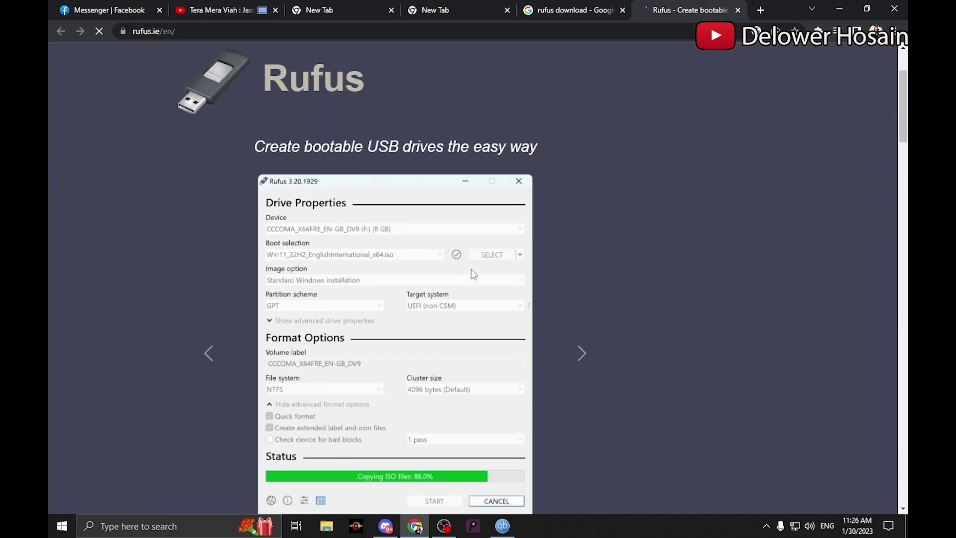
scroll(641, 276, "down", 10)
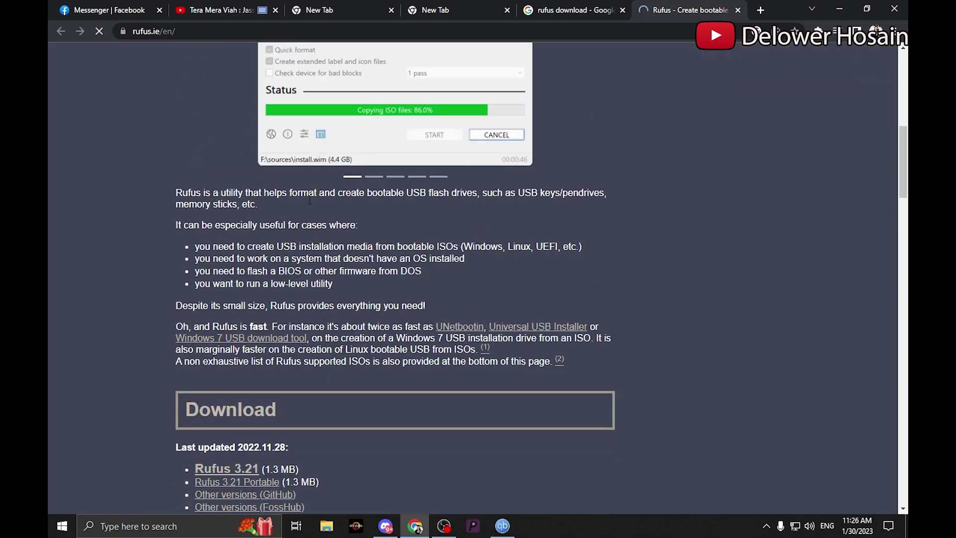
left_click(244, 239)
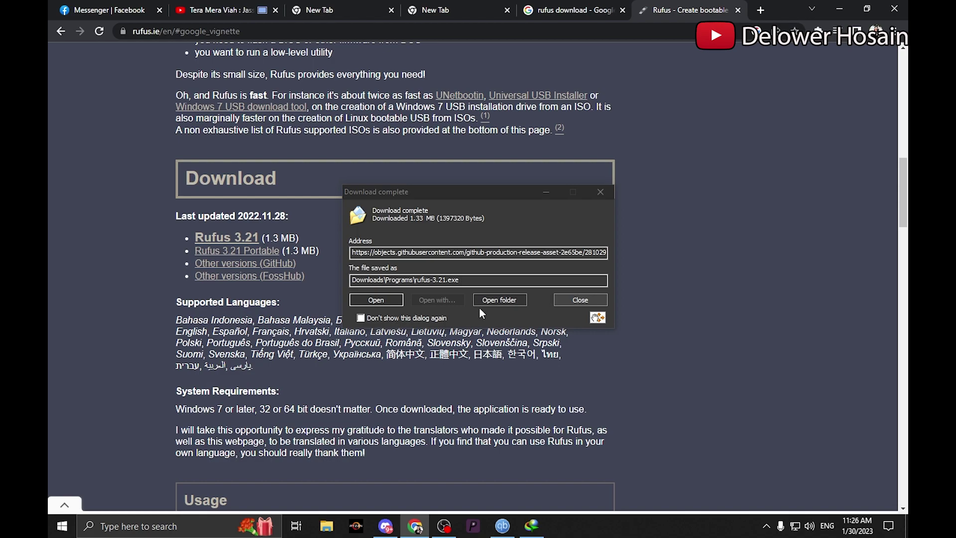
- Launch rufus-3.21 from its folder, answer the update prompt, and pick the 16 GB USB drive
left_click(499, 300)
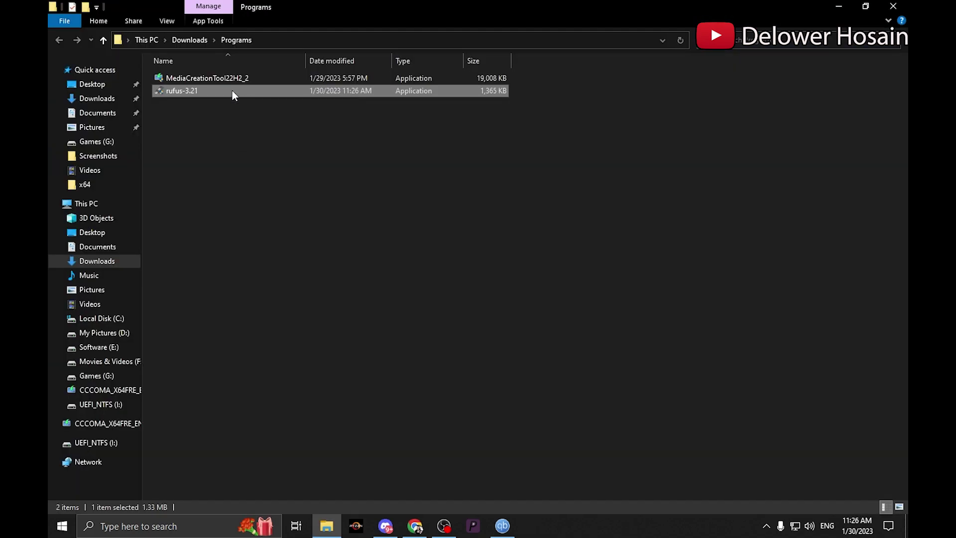
right_click(232, 90)
left_click(282, 114)
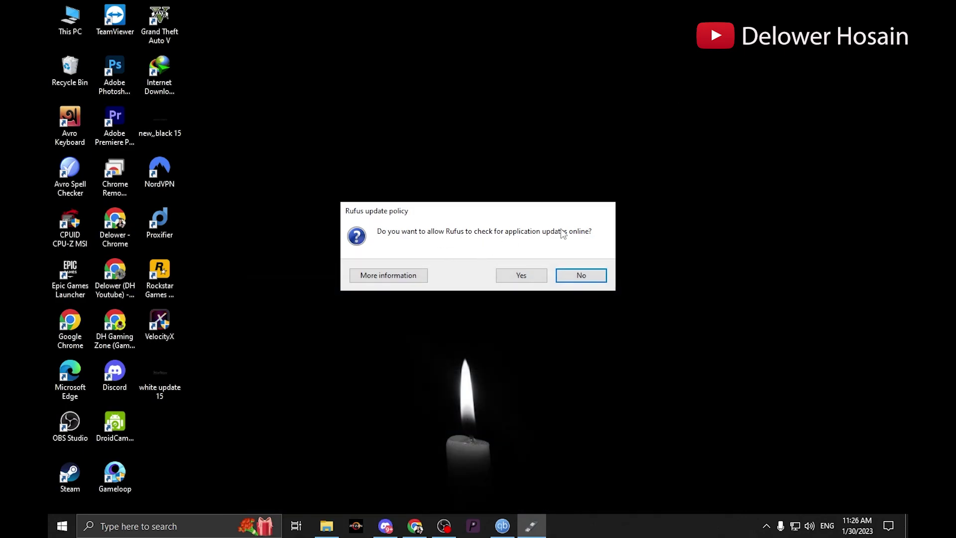
left_click(523, 276)
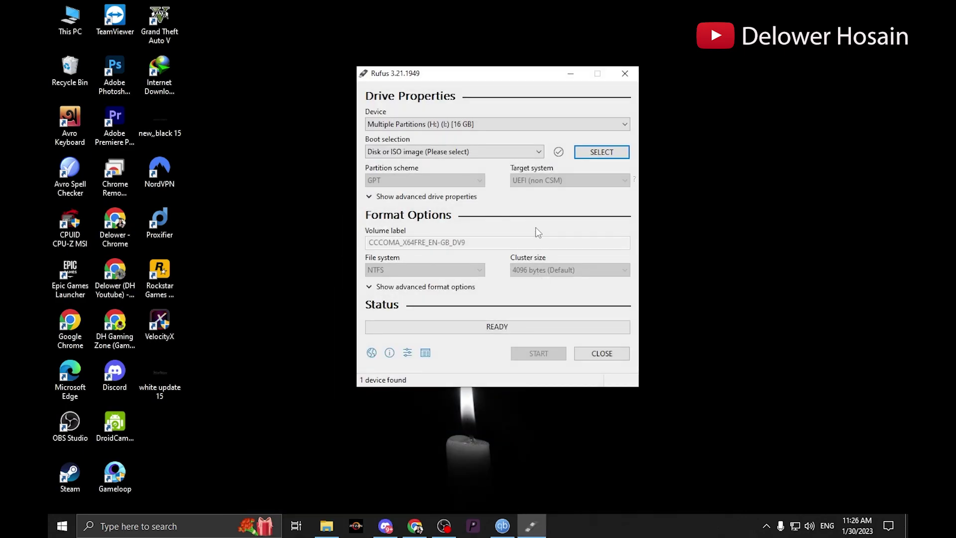
left_click(415, 124)
left_click(414, 132)
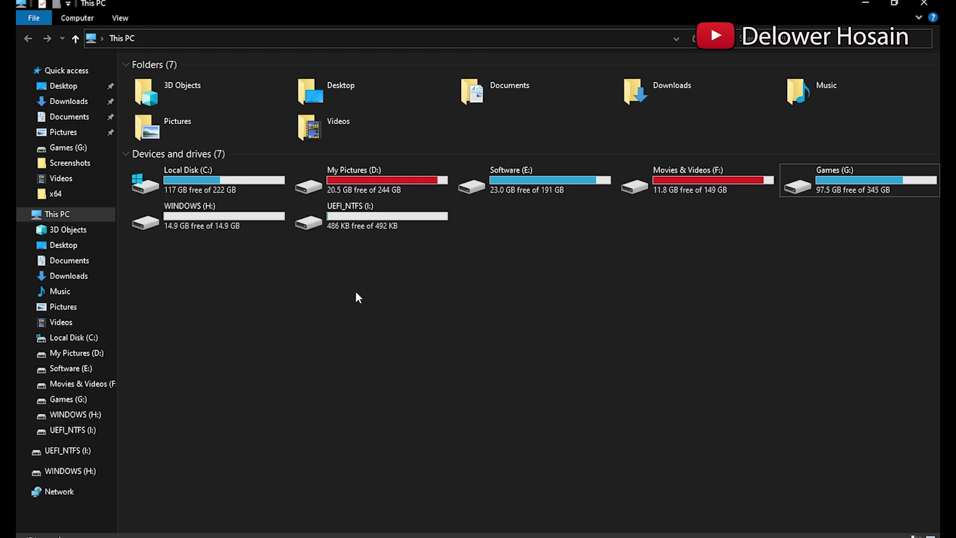
- Confirm the 16 GB WINDOWS (H:) drive as the Rufus target device
left_click(155, 221)
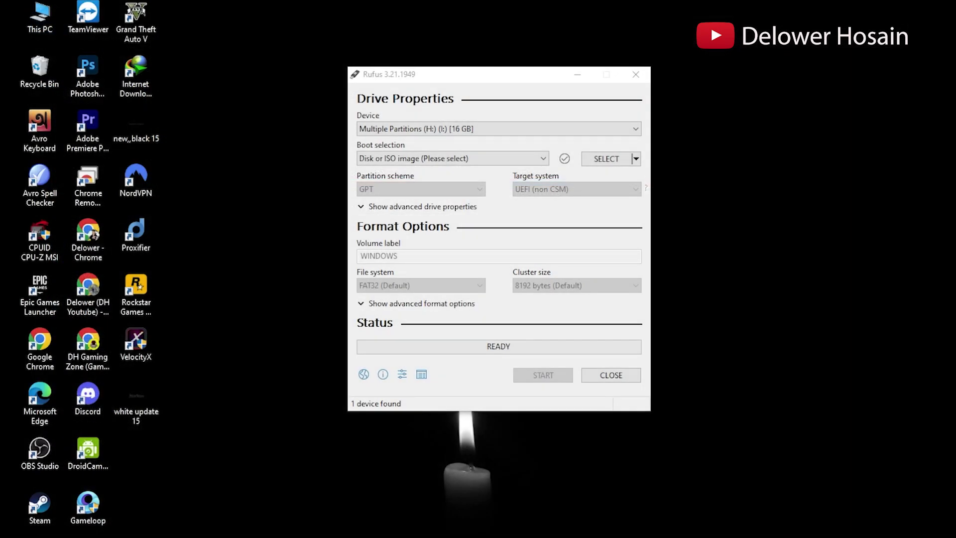
left_click(788, 537)
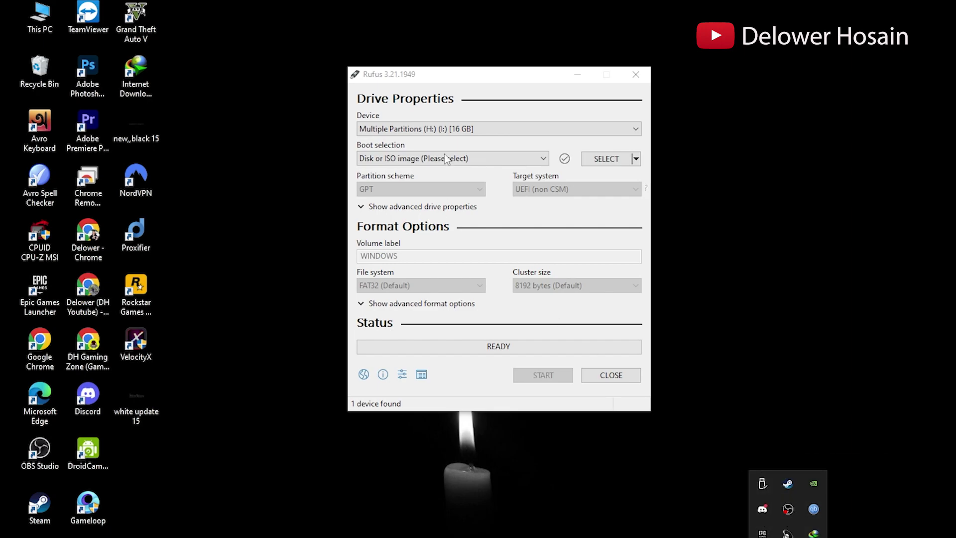
left_click(471, 131)
left_click(480, 141)
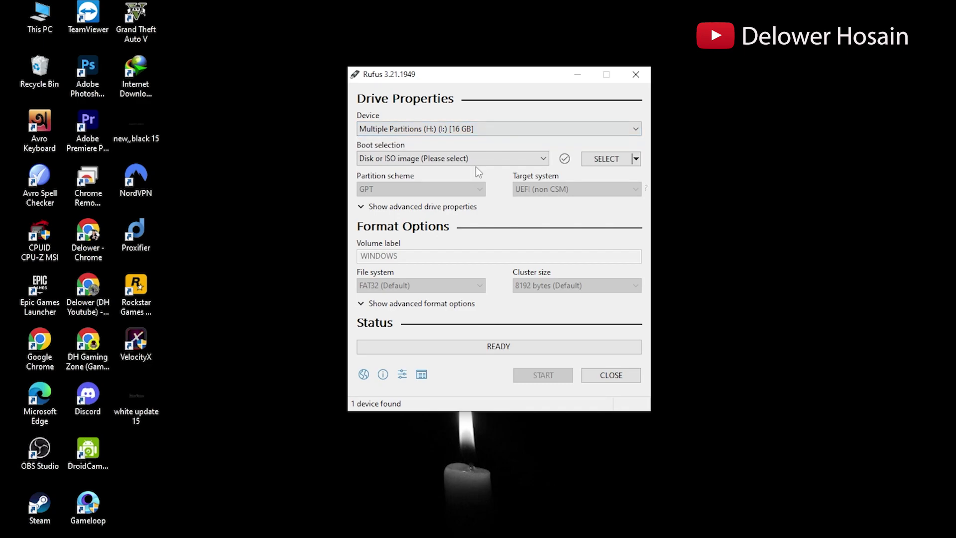
- Load Windows.iso from the Desktop as the boot image
left_click(605, 158)
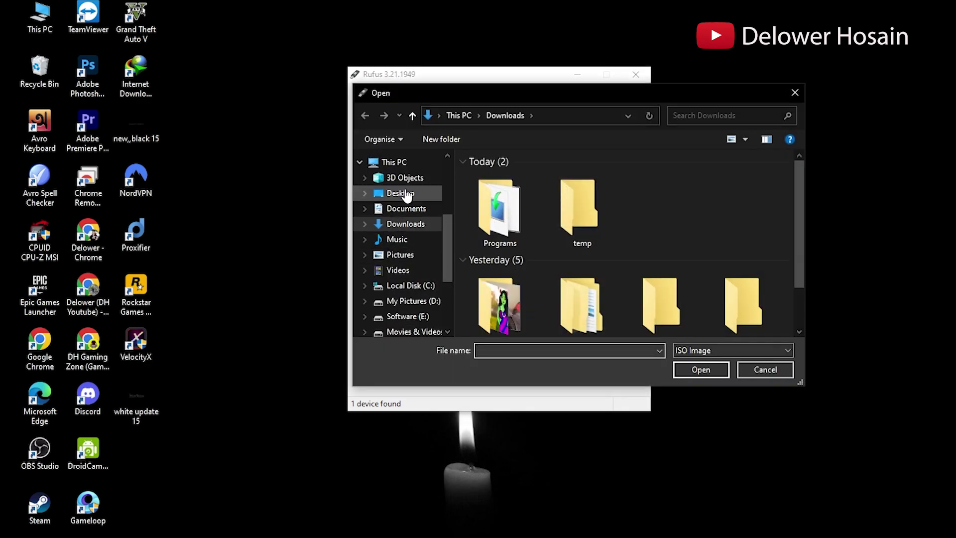
left_click(407, 195)
left_click(490, 192)
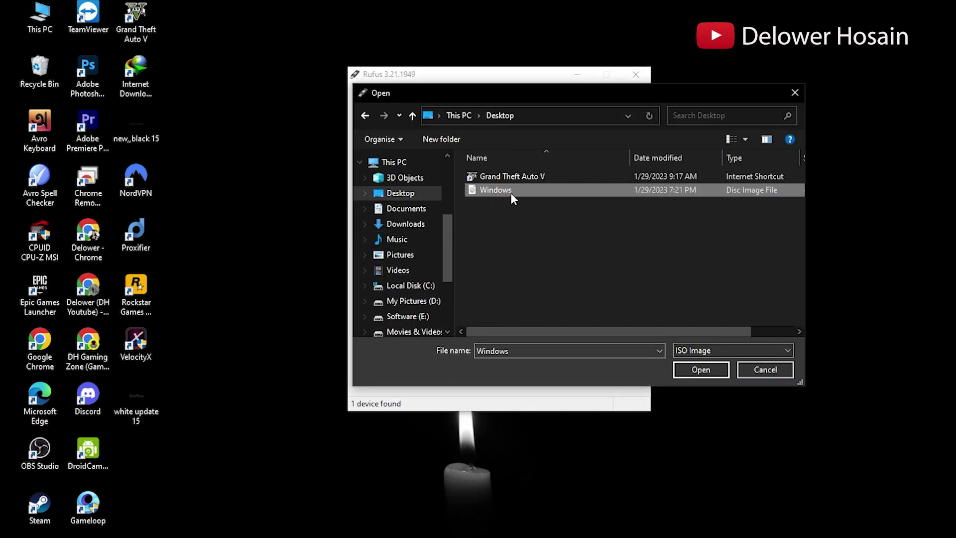
left_click(710, 371)
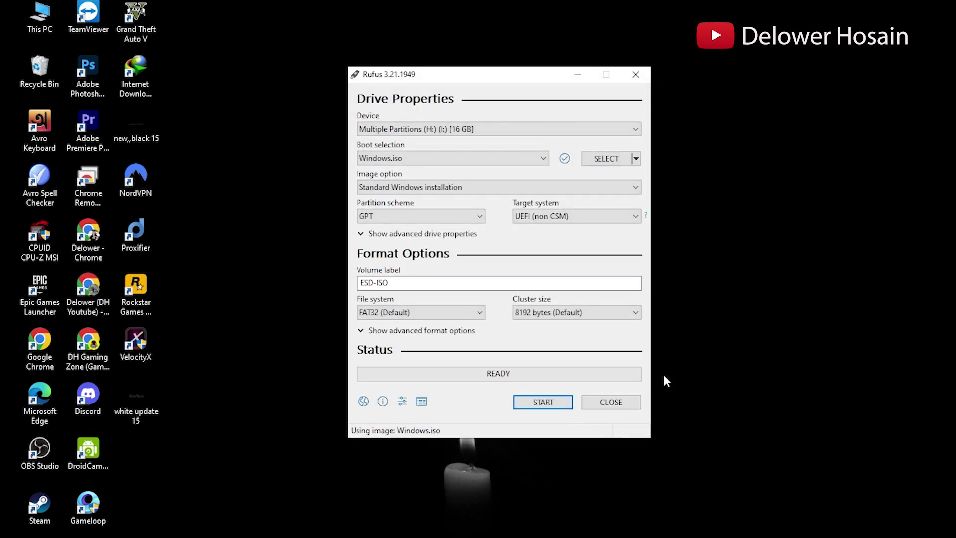
- Keep the target system unchanged, start writing, and decline all Windows customisations
left_click(567, 217)
left_click(508, 257)
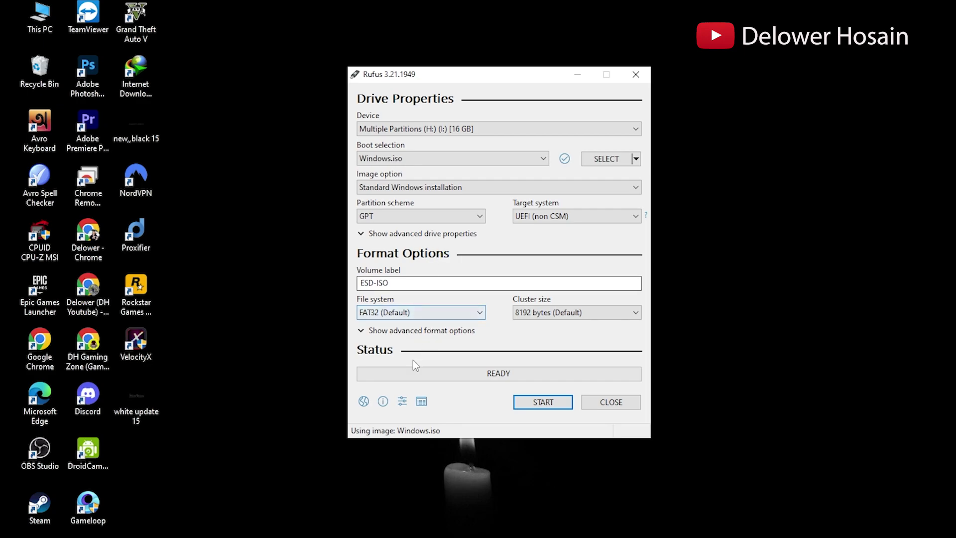
left_click(561, 406)
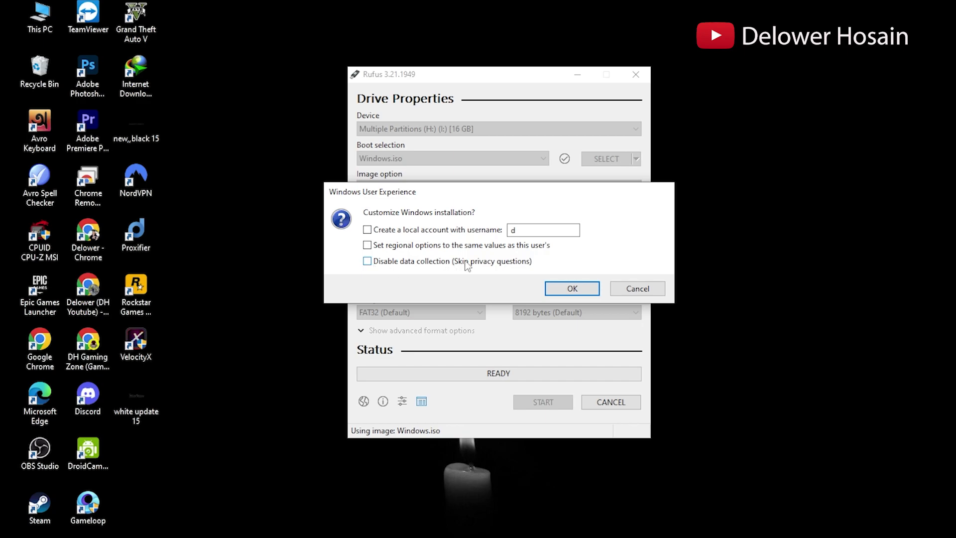
left_click(575, 286)
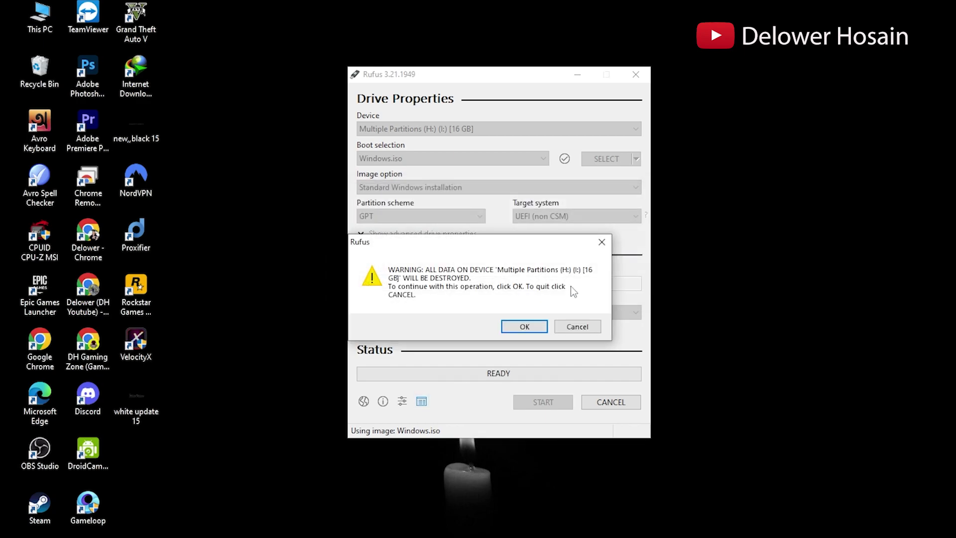
- Confirm erasing the 16 GB drive and wait until Rufus shows READY
left_click(525, 327)
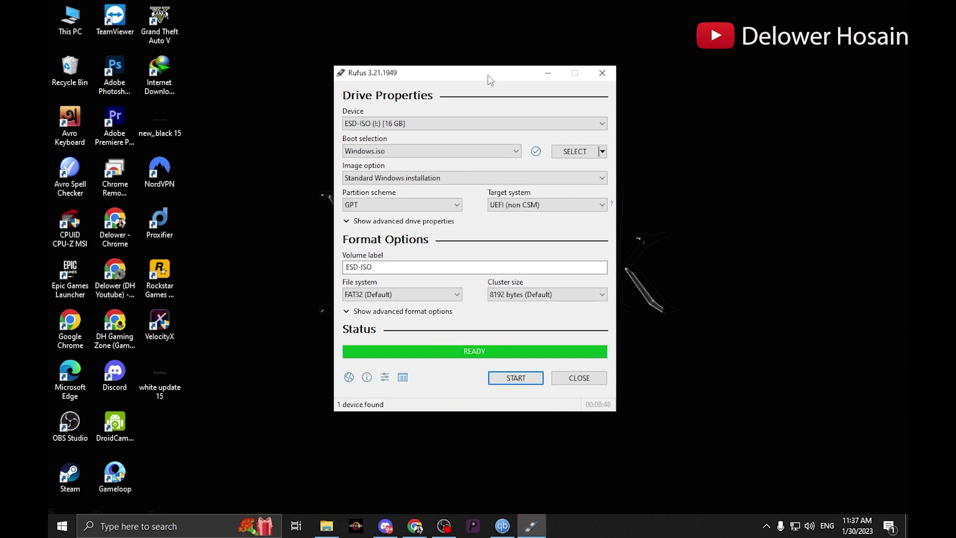
left_click(533, 532)
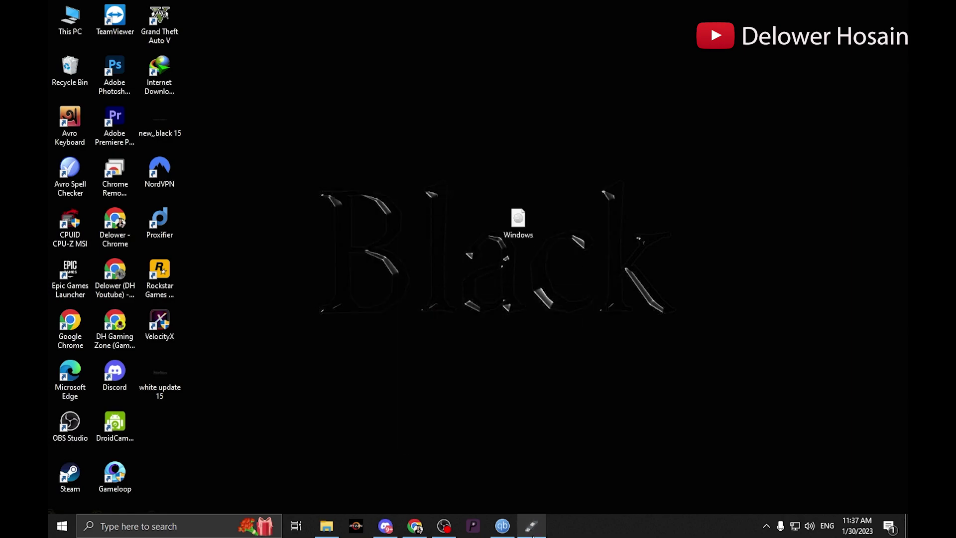
left_click(534, 533)
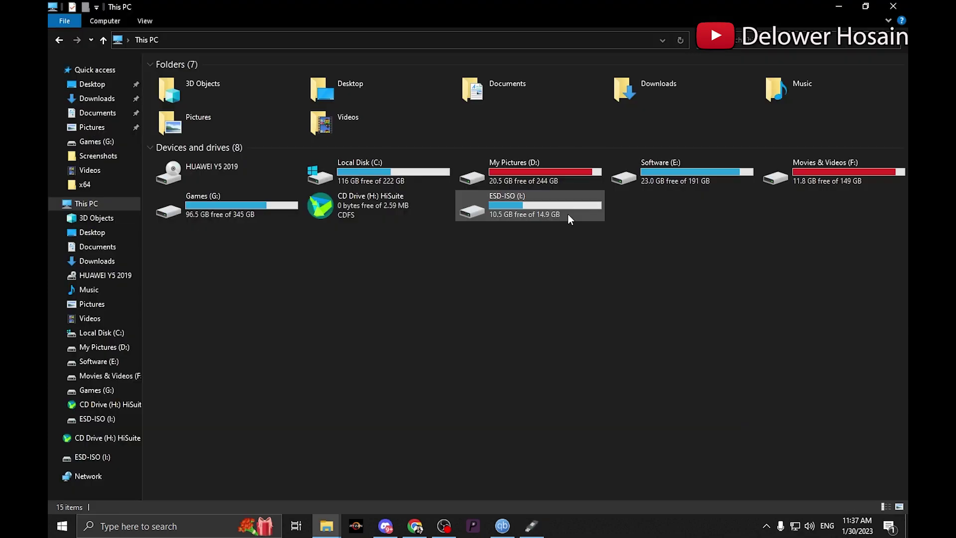
- Show the context menu for the ESD-ISO (I:) drive in This PC
right_click(568, 213)
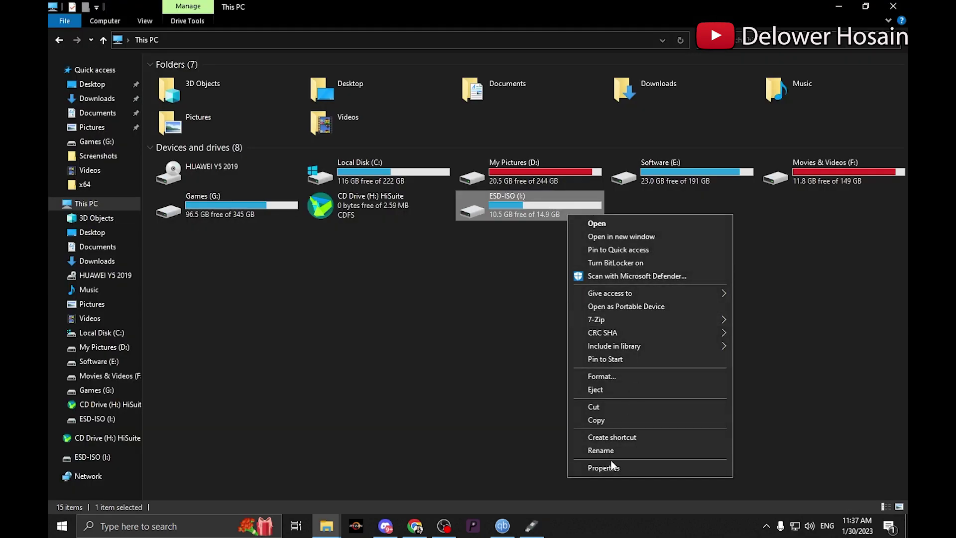